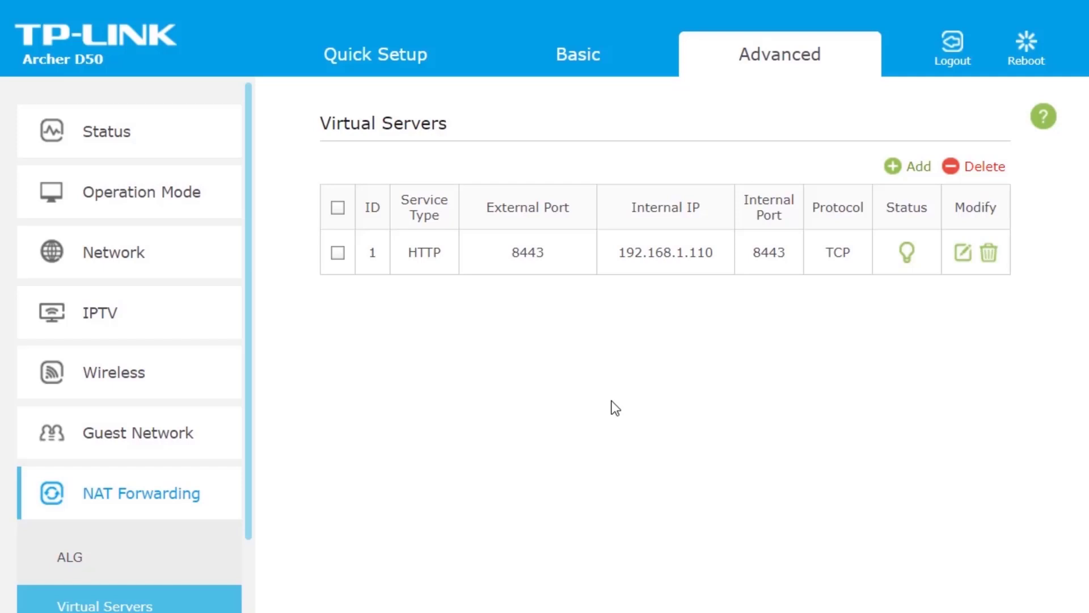
# - Launch Control Panel from Start search and go to Network and Sharing Center
pyautogui.doubleClick(669, 260)
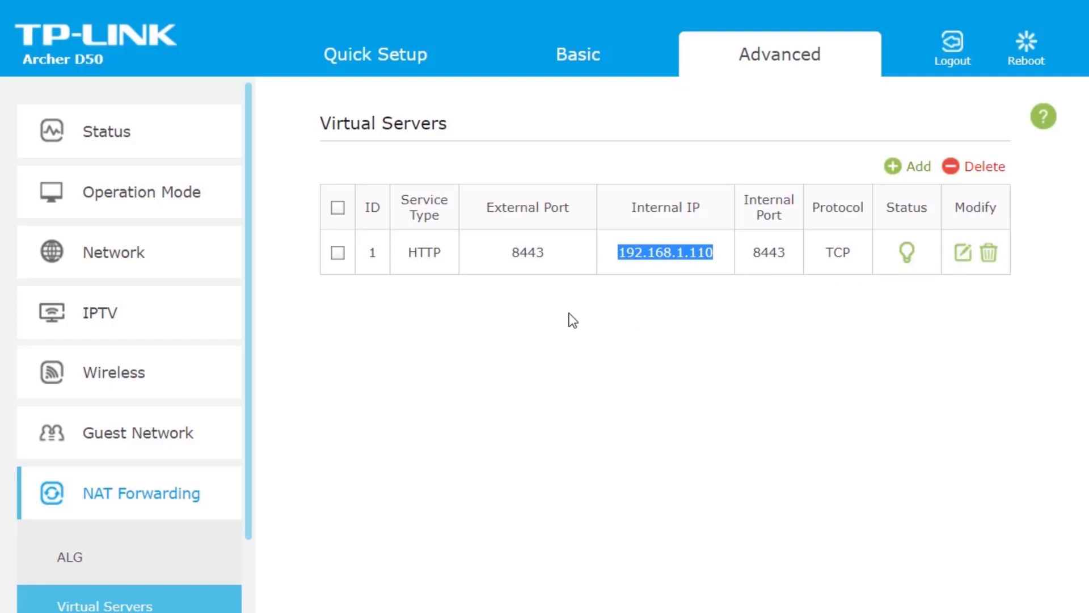
pyautogui.click(681, 253)
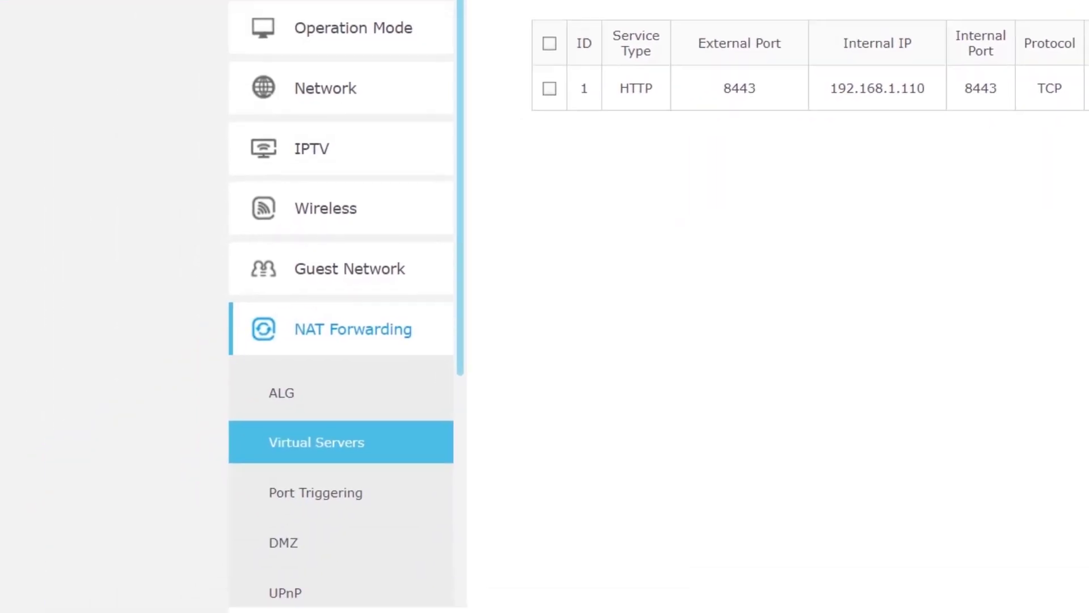
pyautogui.press('super')
pyautogui.write('contrp')
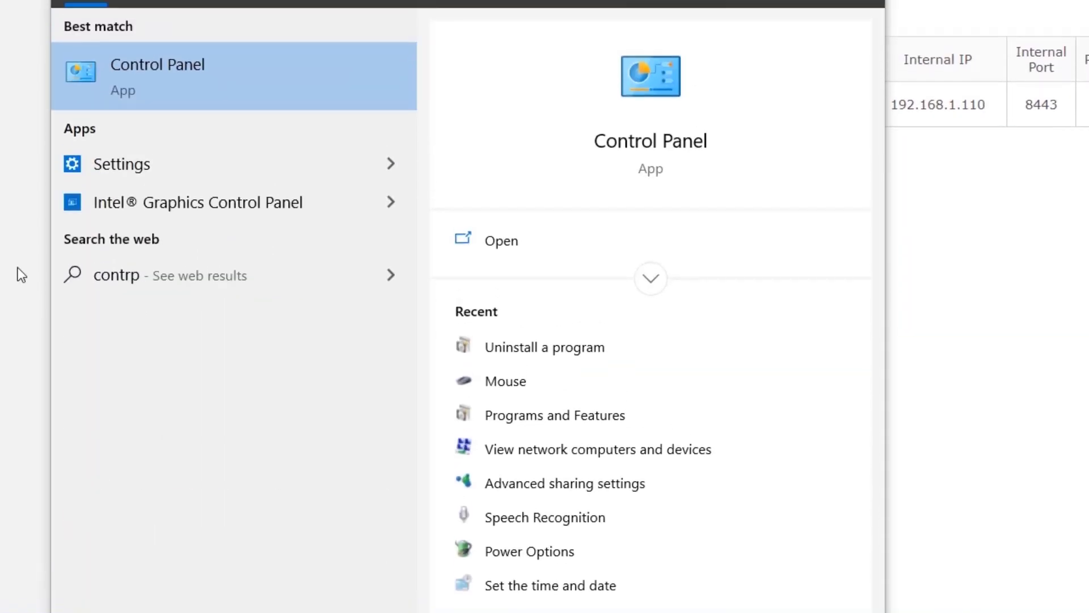
pyautogui.click(258, 12)
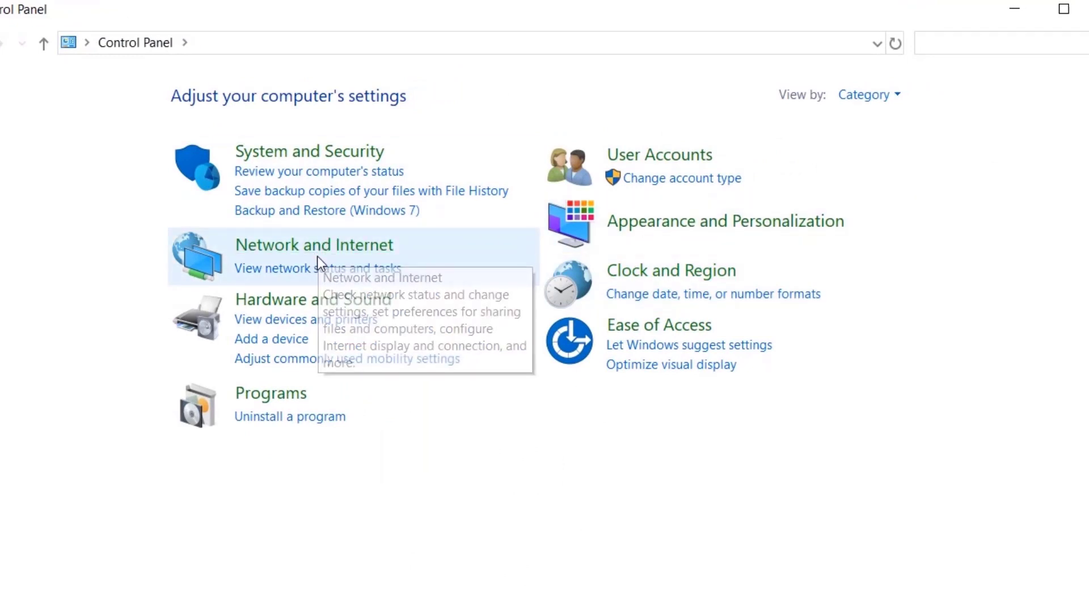
pyautogui.click(359, 250)
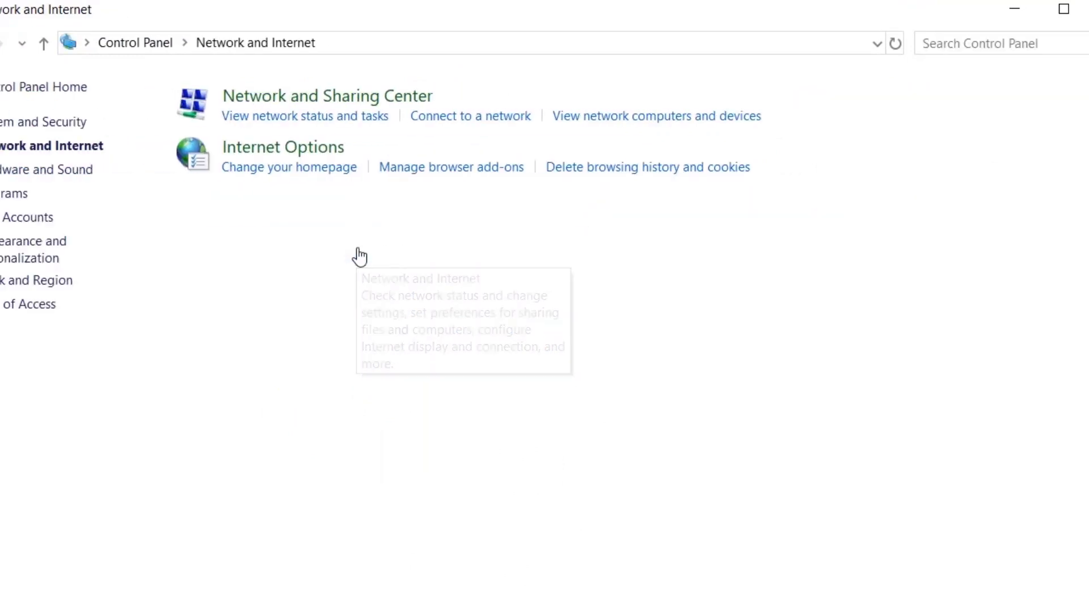
pyautogui.click(331, 105)
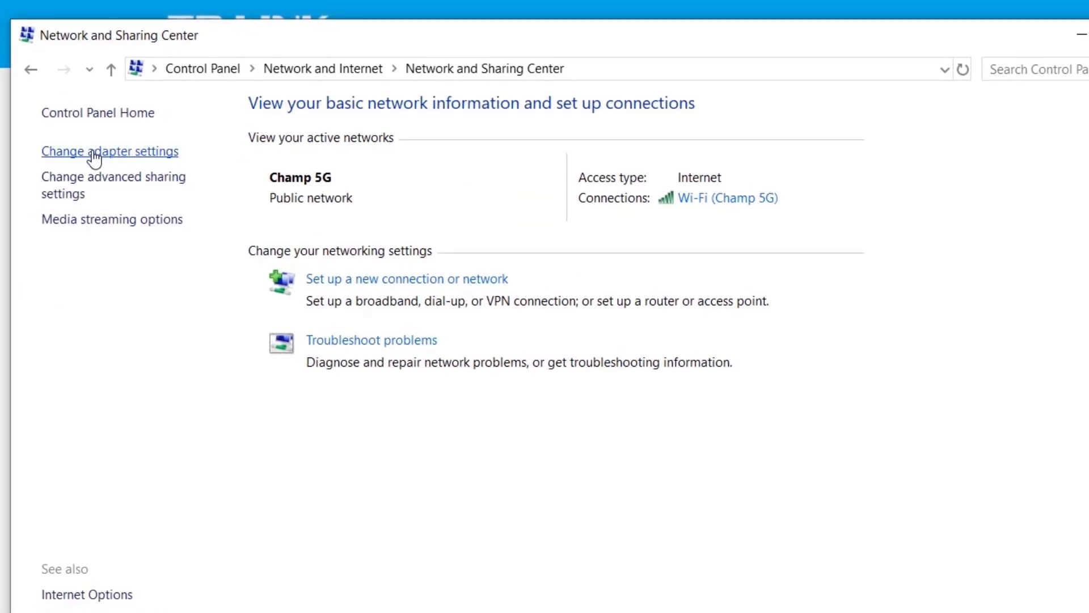
# - From the adapter list, open the Wi-Fi adapter's Internet Protocol Version 4 (TCP/IPv4) properties
pyautogui.click(92, 159)
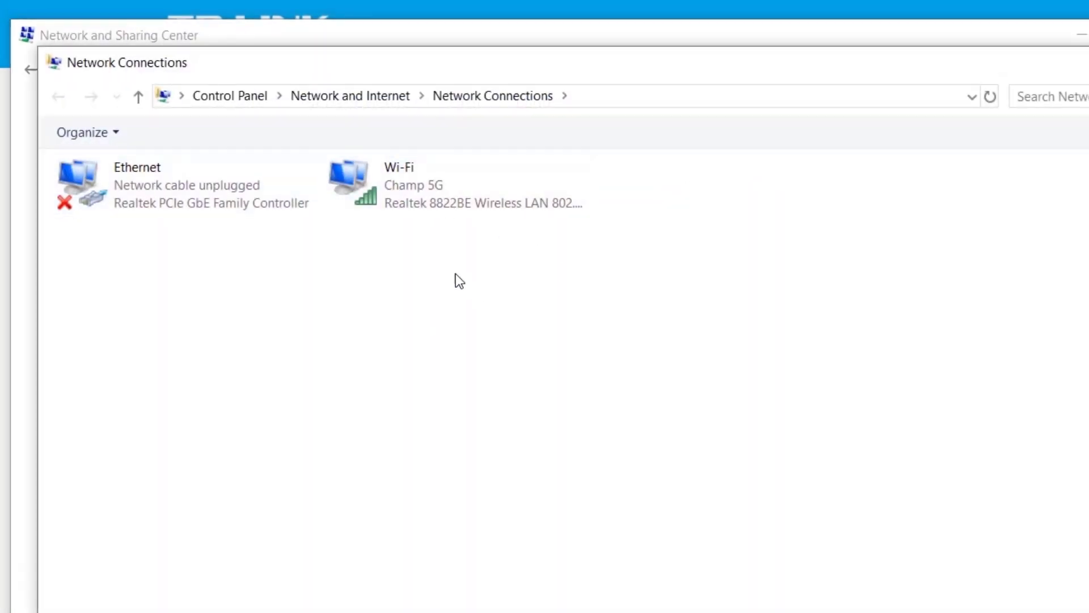
pyautogui.click(412, 193)
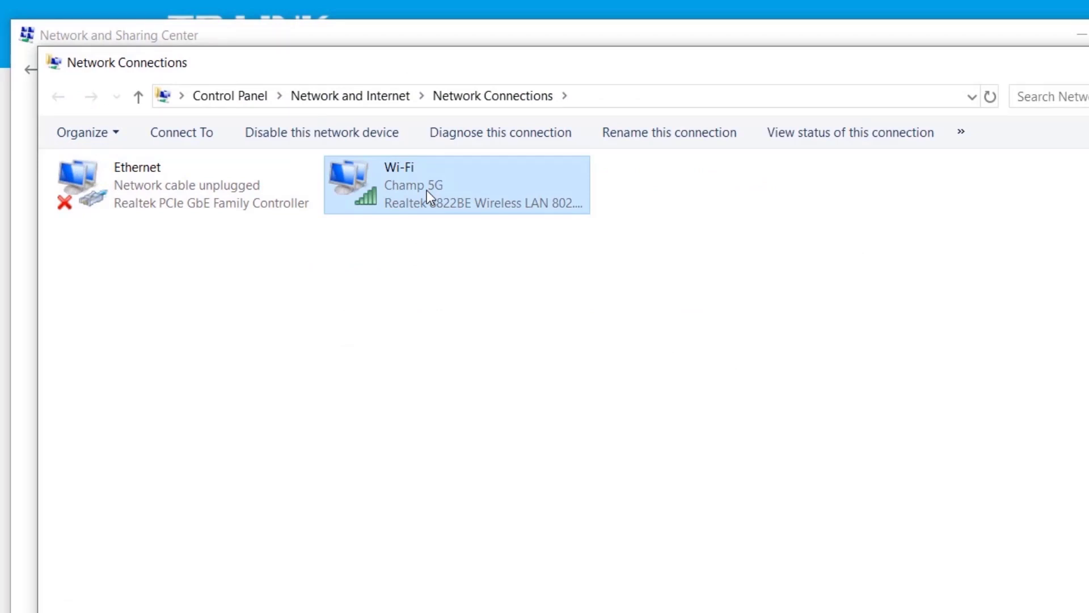
pyautogui.rightClick(427, 189)
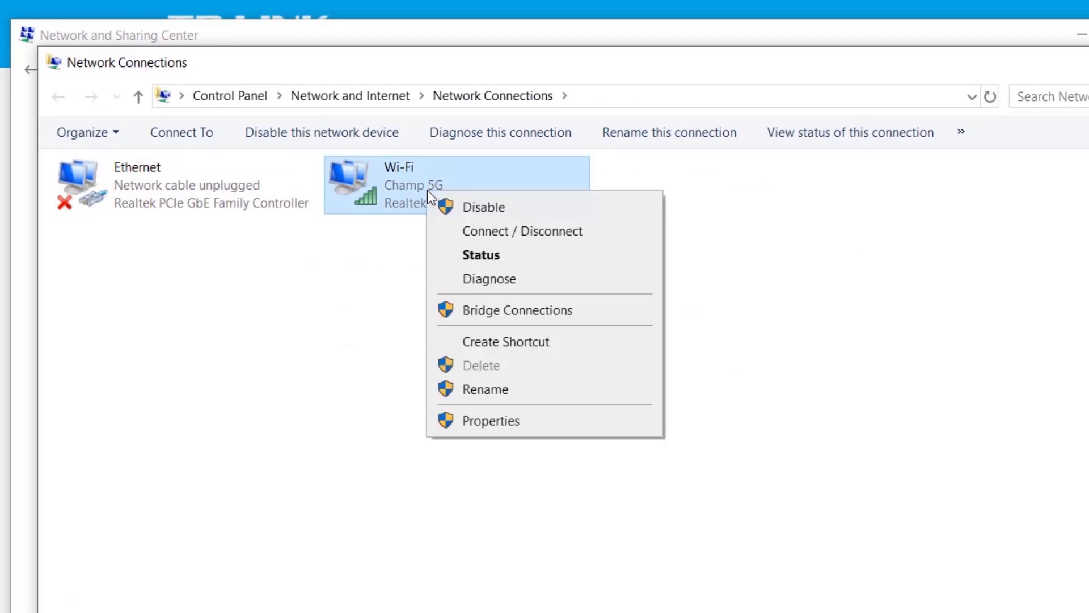
pyautogui.click(531, 423)
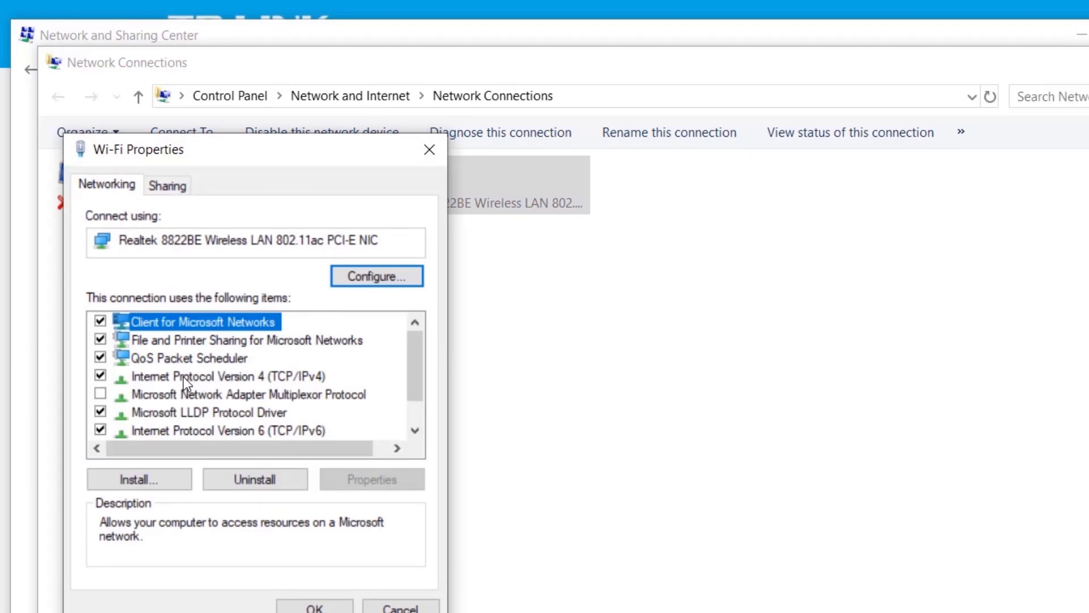
pyautogui.click(227, 376)
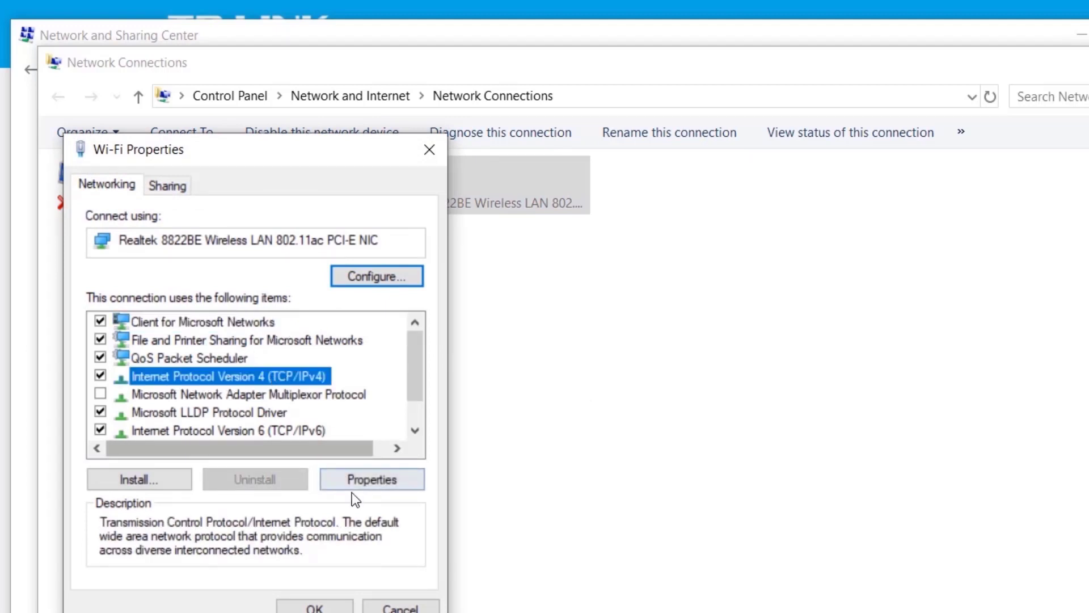
pyautogui.click(375, 481)
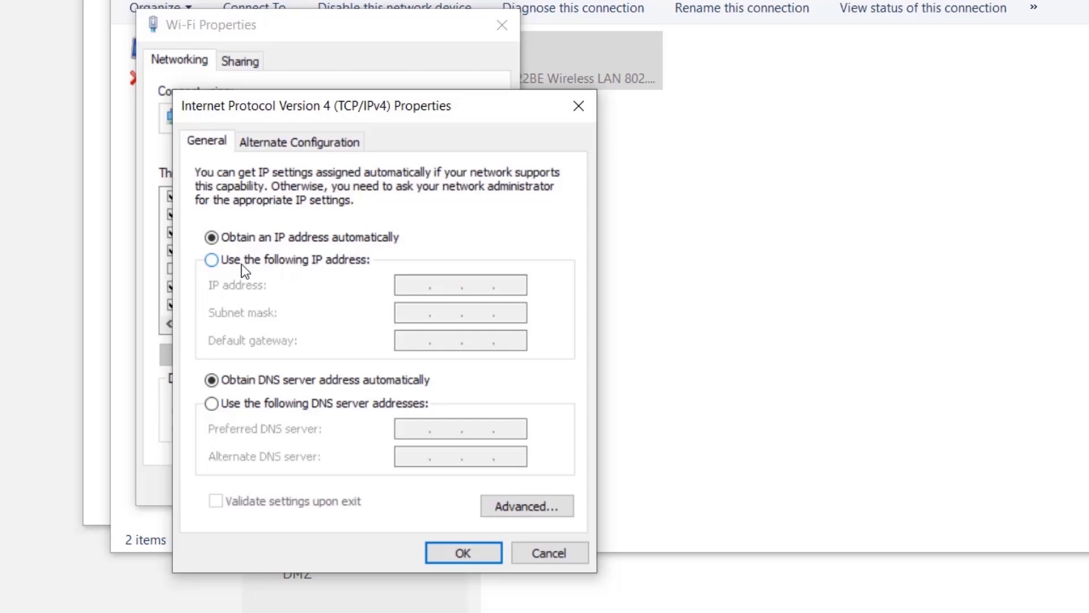
# - Set static IP 192.168.1.110, subnet mask 255.255.255.0 and default gateway 192.168.1.1
pyautogui.click(270, 262)
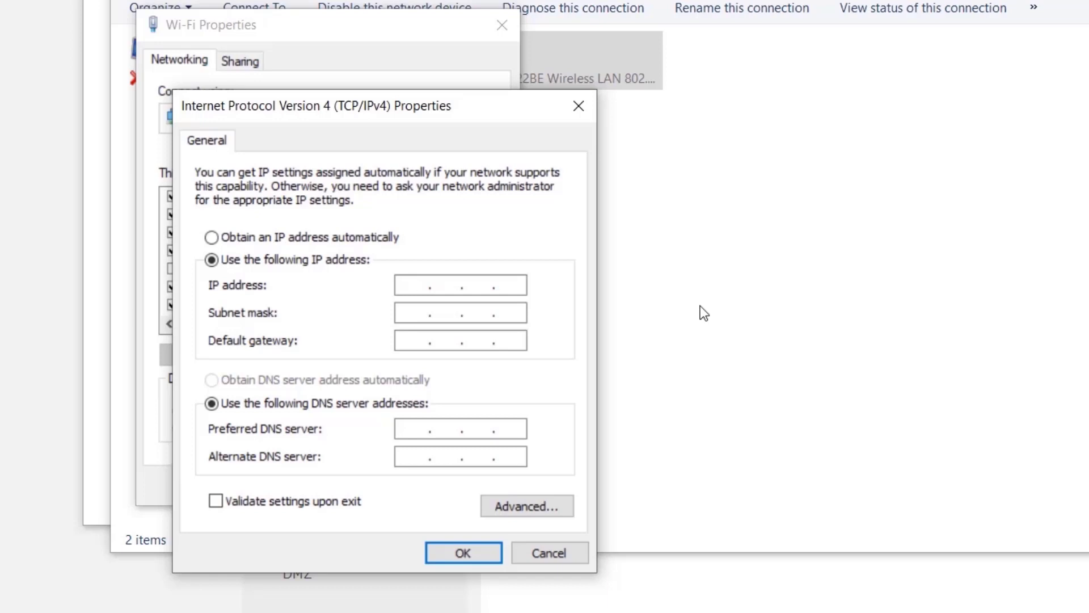
pyautogui.write('192 . 168 . ')
pyautogui.write('1')
pyautogui.press('Tab')
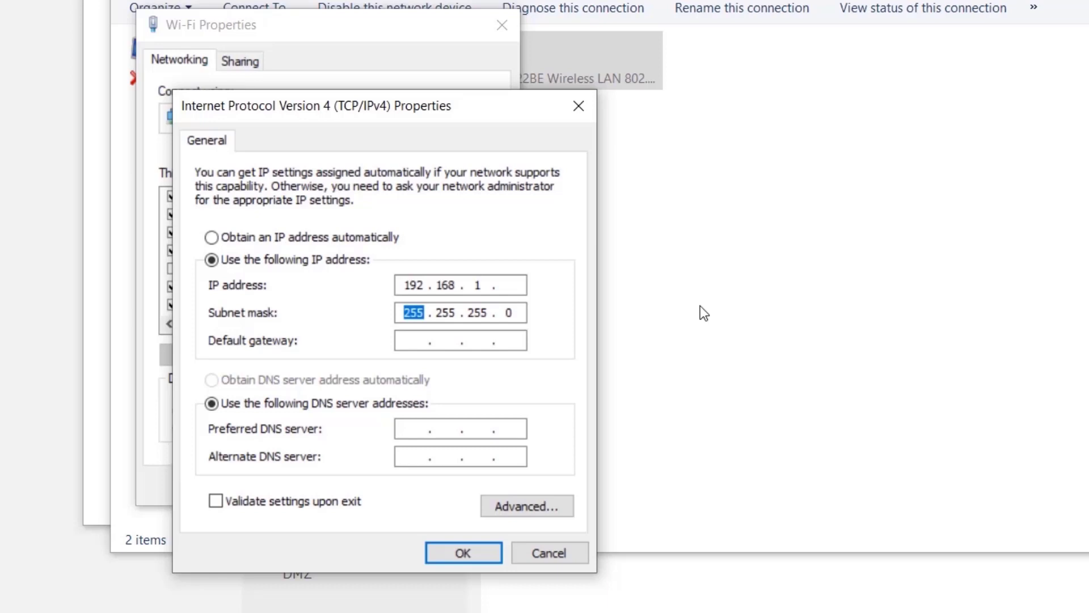
pyautogui.hotkey('shift', 'Tab')
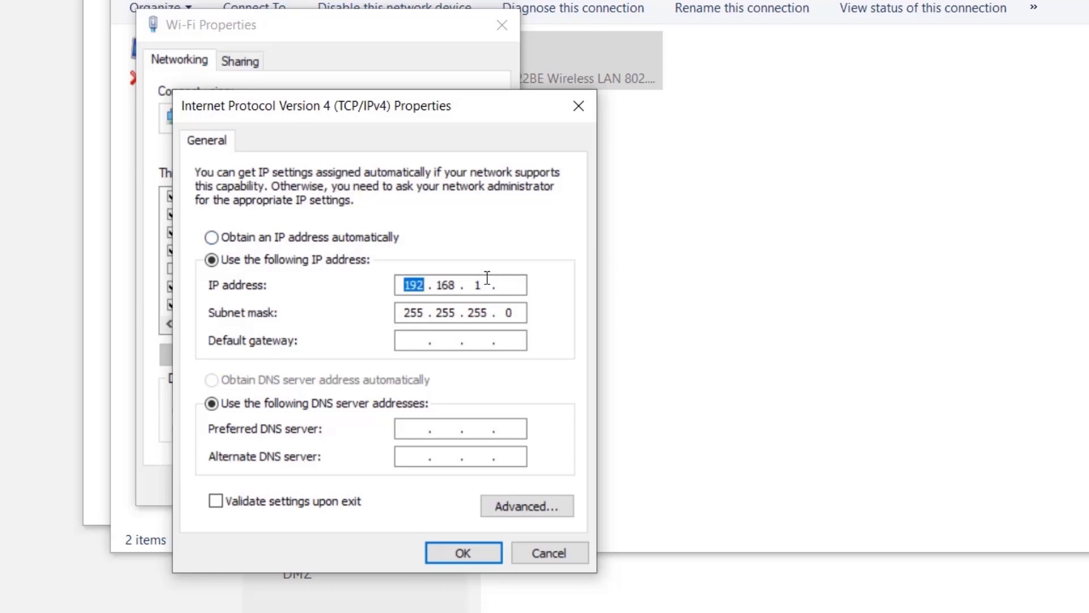
pyautogui.click(509, 282)
pyautogui.write('110')
pyautogui.press('Tab')
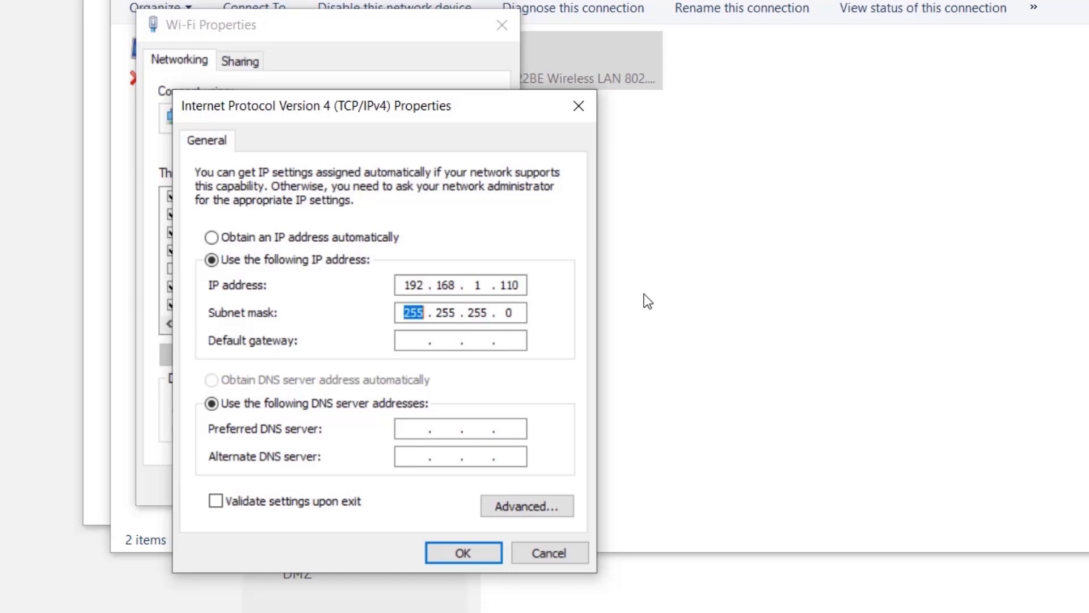
pyautogui.press('Tab')
pyautogui.write('192.16')
pyautogui.write('8.1')
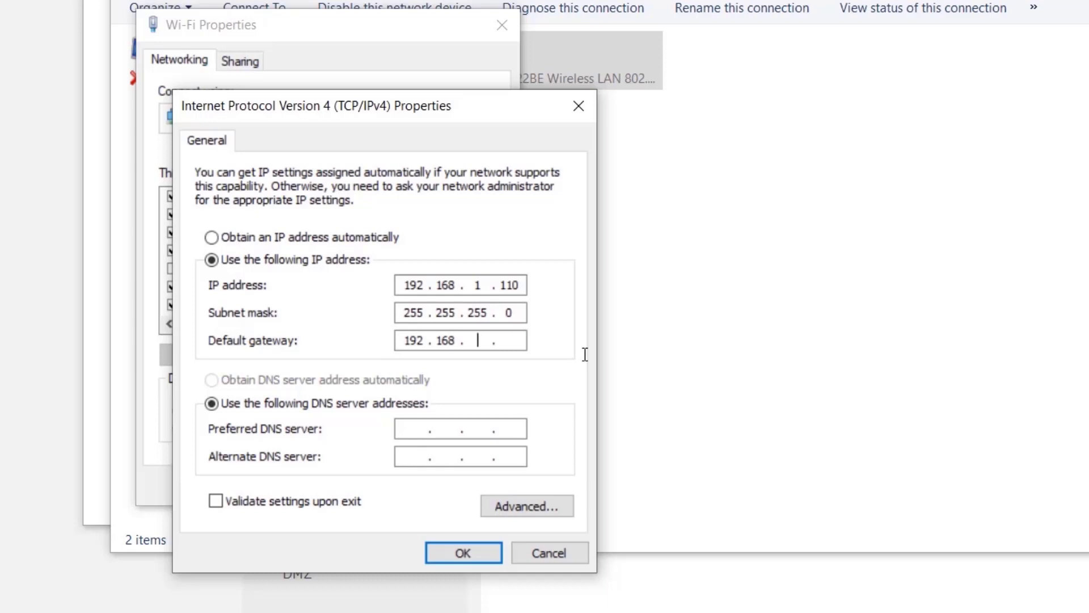
pyautogui.write('.1')
# - Enter DNS servers 8.8.8.8 and 8.8.4.4 and apply the IPv4 settings with OK
pyautogui.click(411, 429)
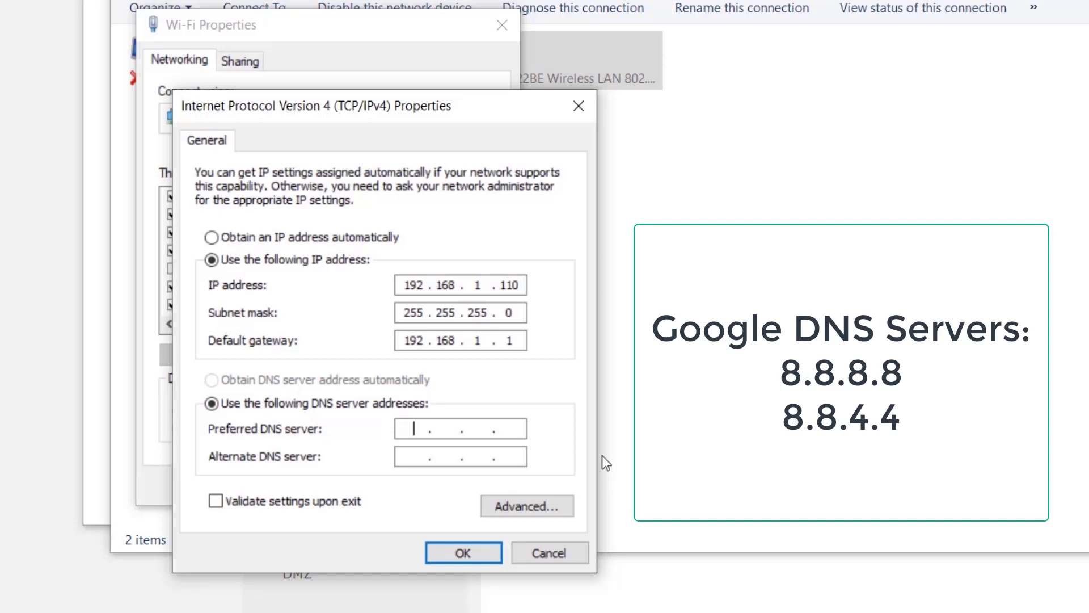
pyautogui.write('8 . . .')
pyautogui.press('Tab')
pyautogui.click(446, 429)
pyautogui.write('8.8.88')
pyautogui.press('BackSpace')
pyautogui.click(417, 455)
pyautogui.write('8.8.8.4')
pyautogui.click(456, 545)
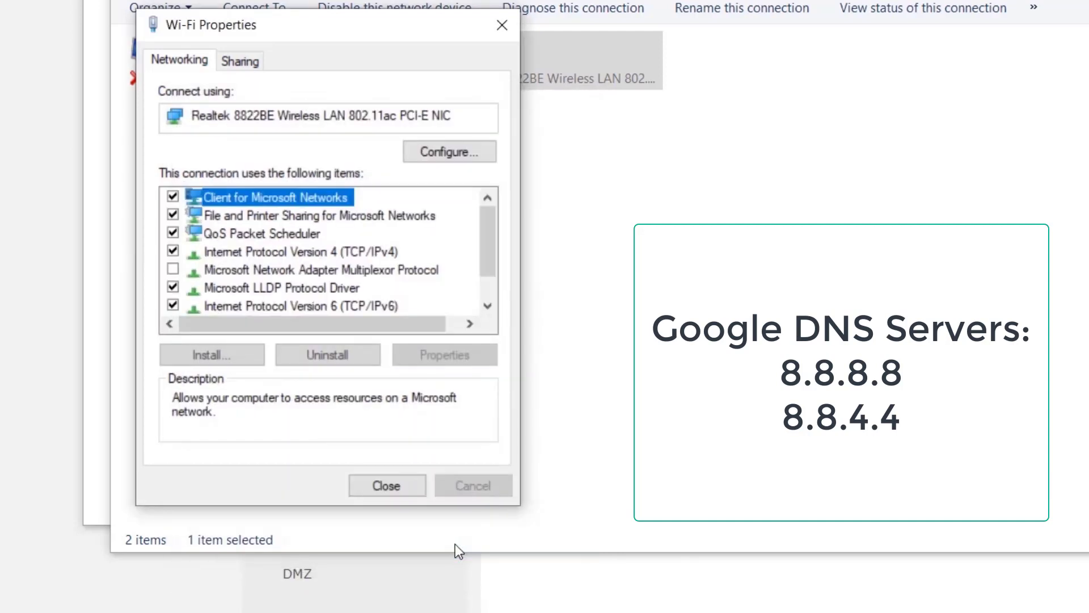
# - Close the adapter windows and confirm with ipconfig that the Wi-Fi IPv4 address is 192.168.1.110
pyautogui.click(395, 484)
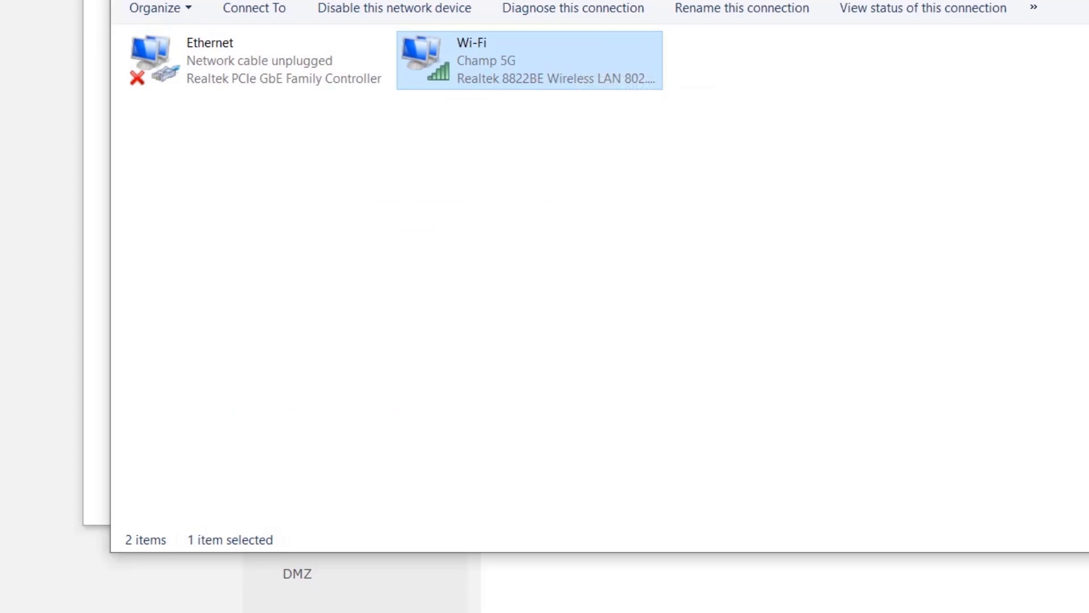
pyautogui.hotkey('alt', 'F4')
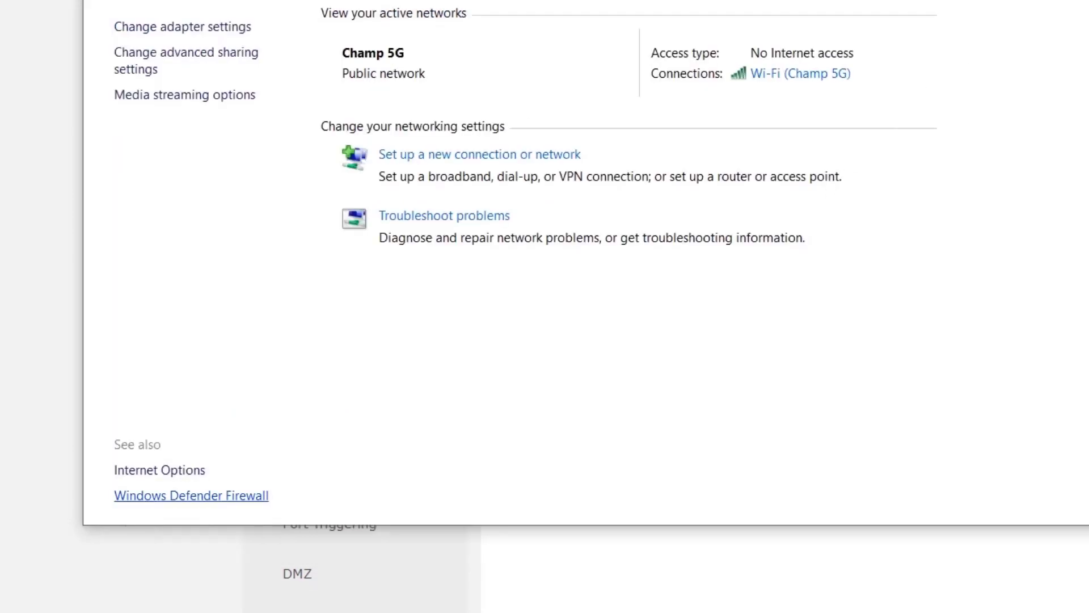
pyautogui.press('super')
pyautogui.press('Escape')
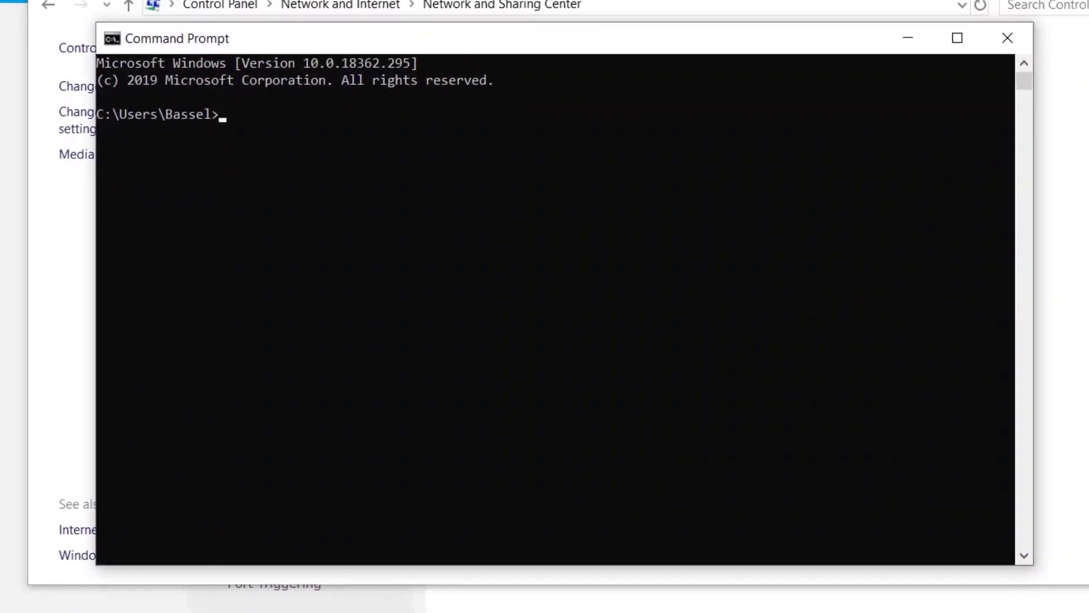
pyautogui.write('ipconfi')
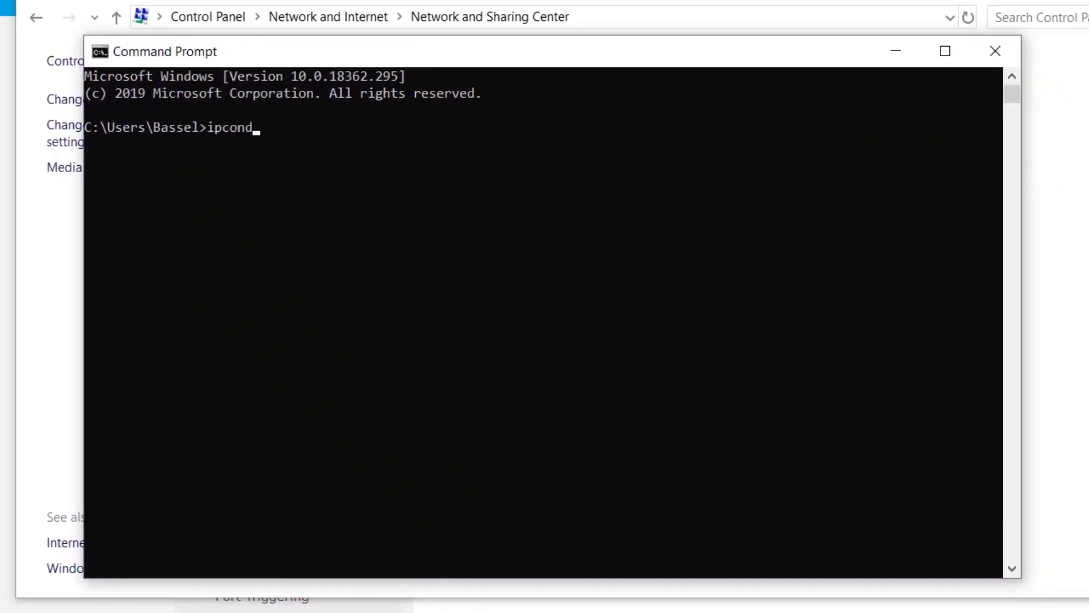
pyautogui.write('g')
pyautogui.press('Return')
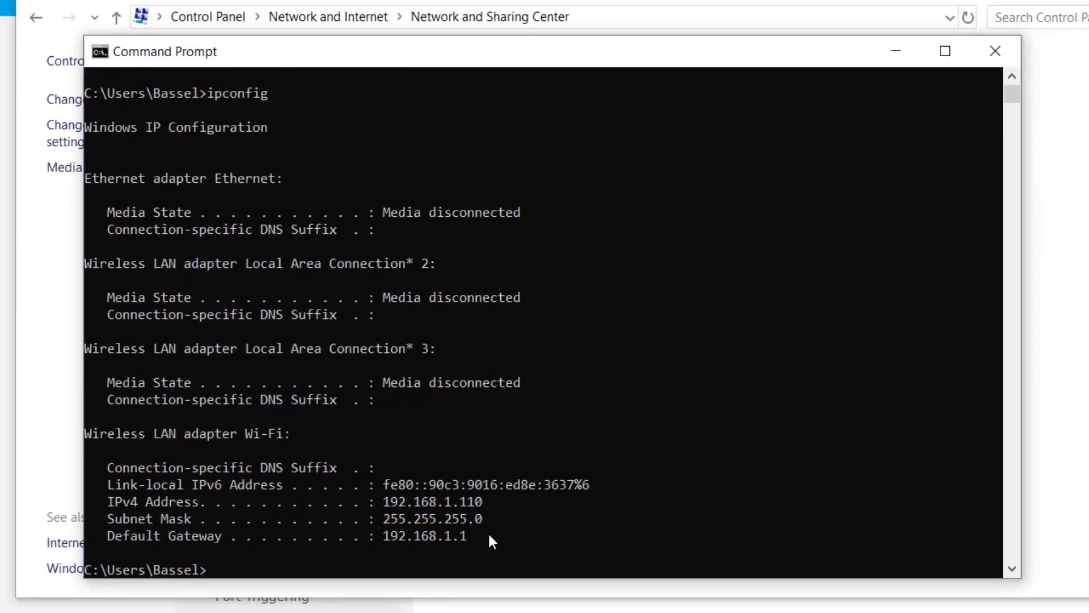
pyautogui.moveTo(481, 502); pyautogui.dragTo(387, 501)
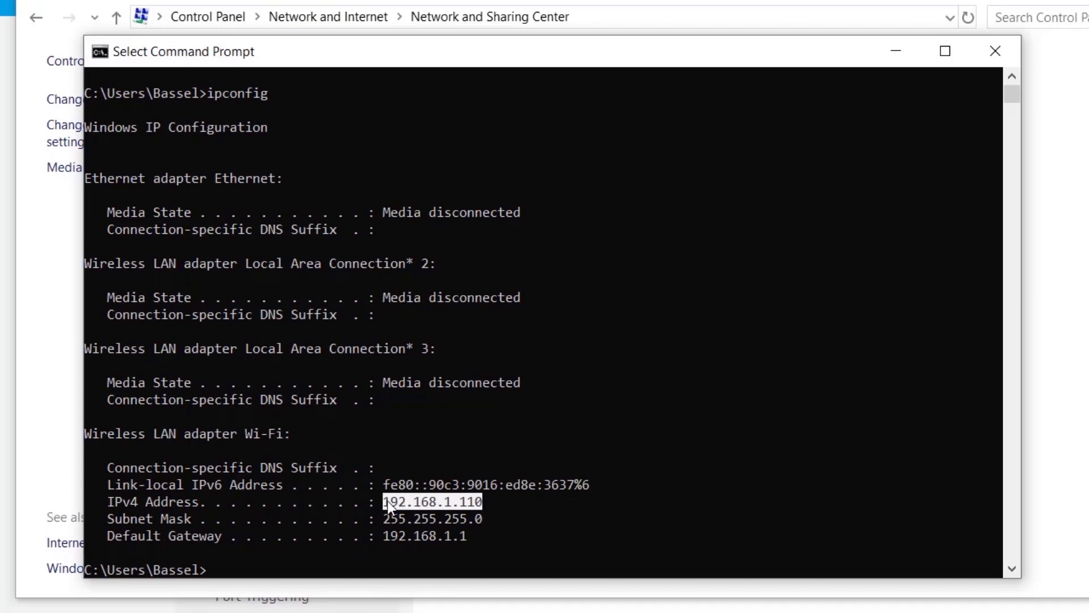
pyautogui.click(998, 57)
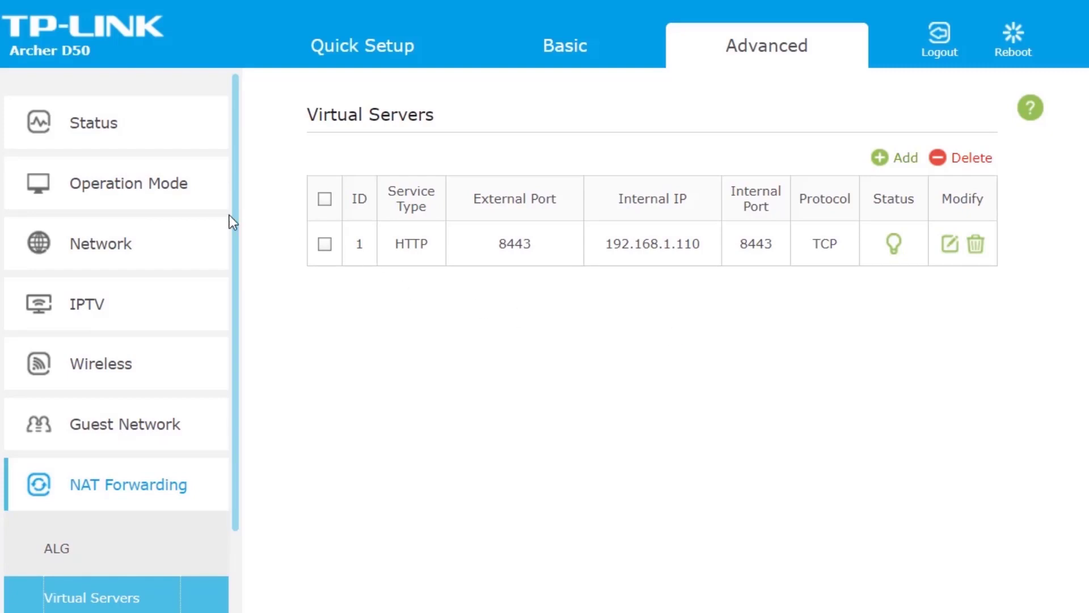
# - Under Network > Dynamic DNS, choose NO-IP, enter account username, password and basseltech.ddns.net, then log in
pyautogui.click(166, 238)
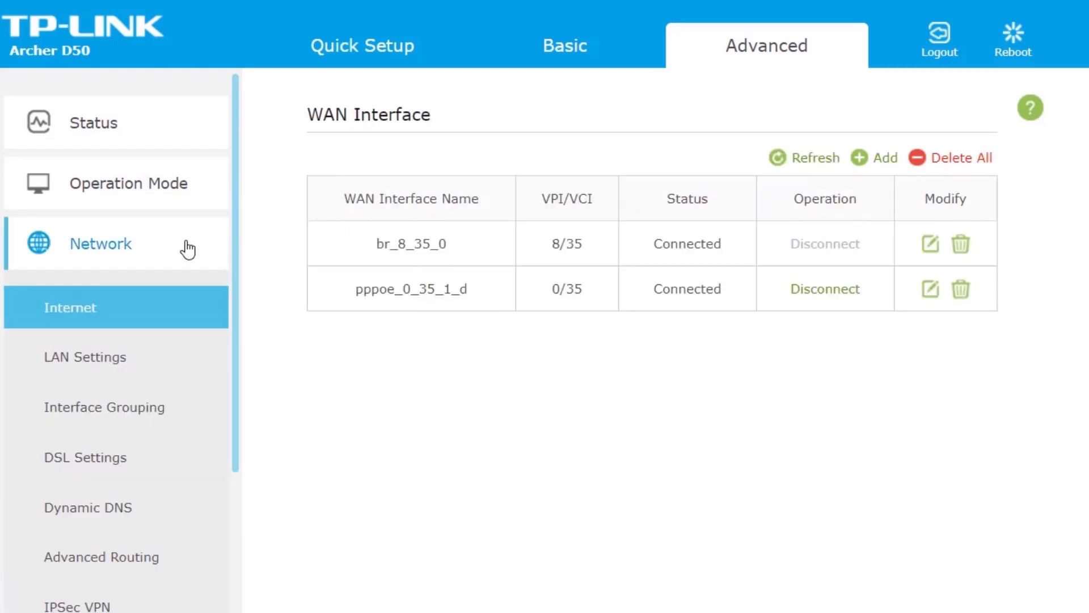
pyautogui.click(114, 511)
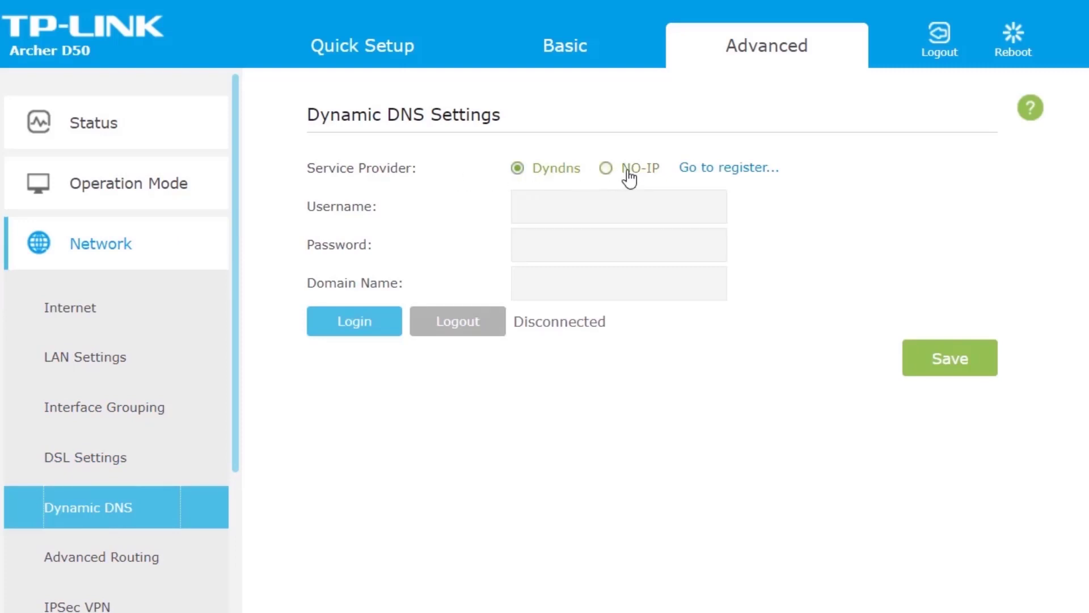
pyautogui.click(652, 173)
pyautogui.click(605, 213)
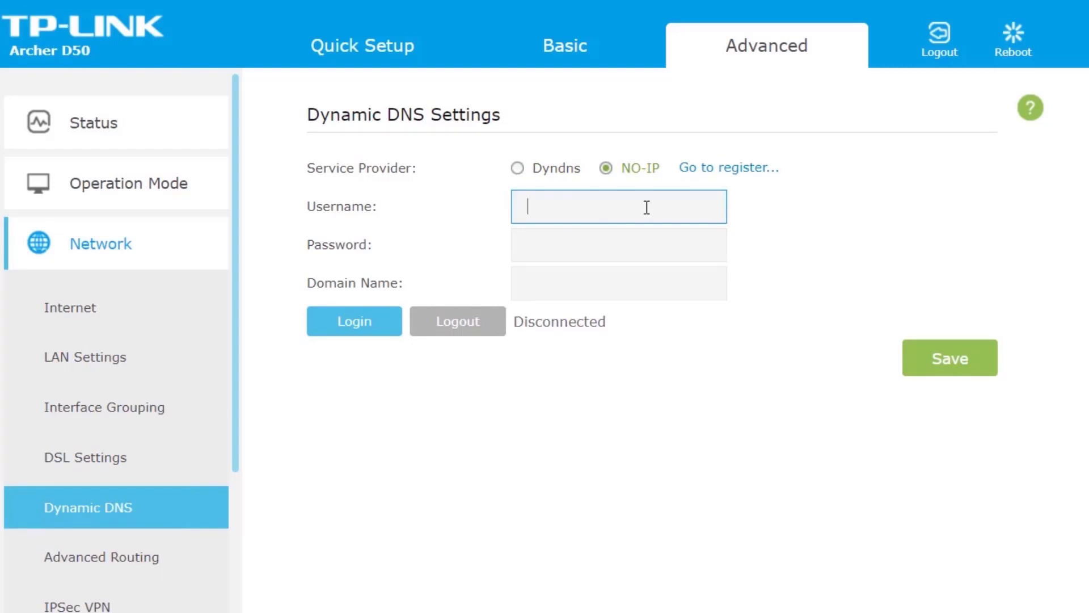
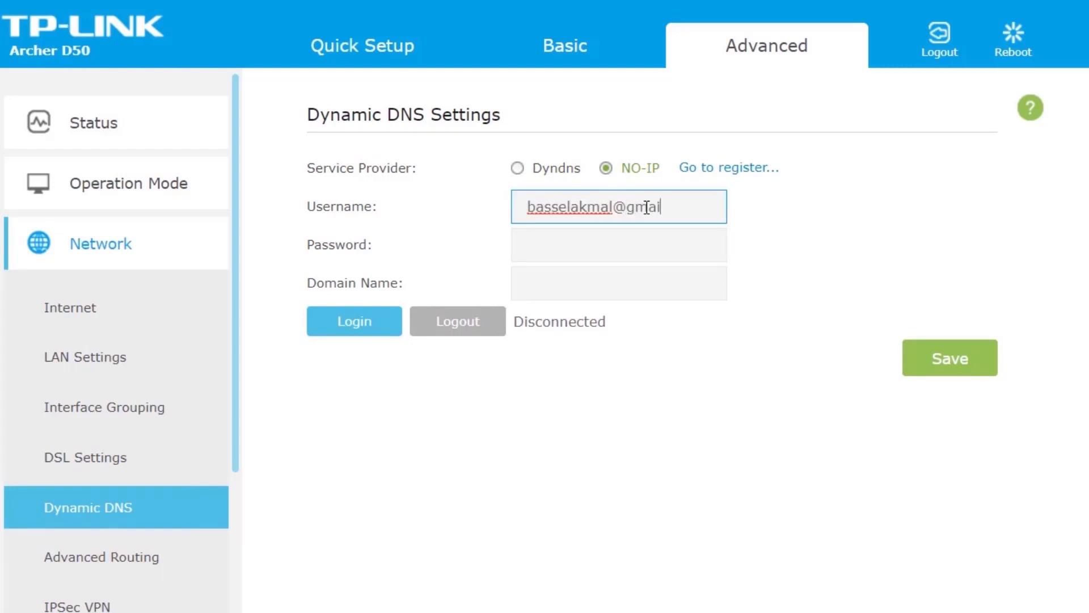
pyautogui.press('Tab')
pyautogui.write('********')
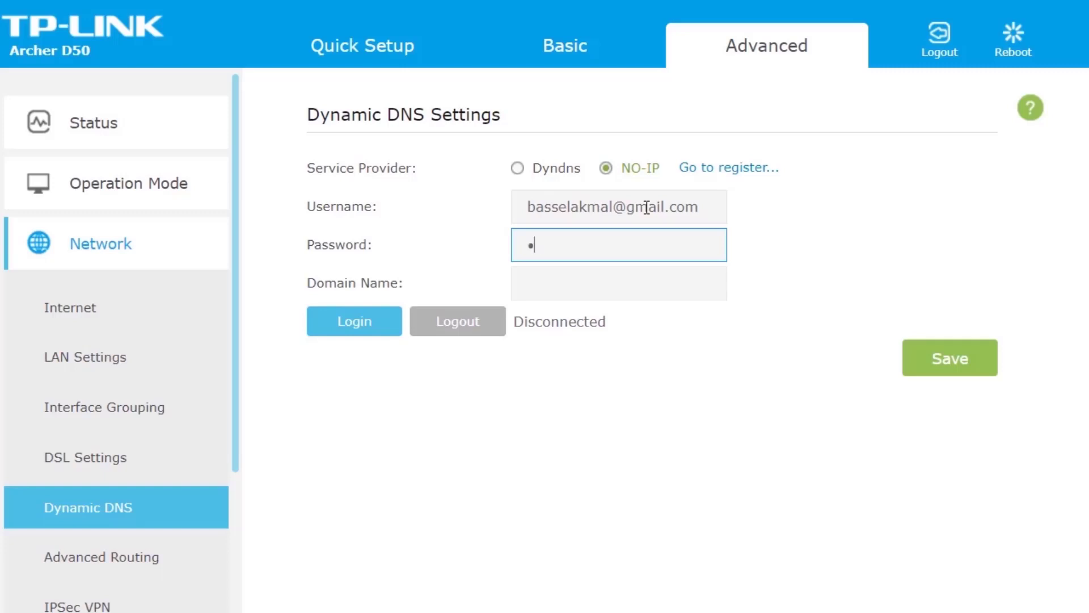
pyautogui.press('Tab')
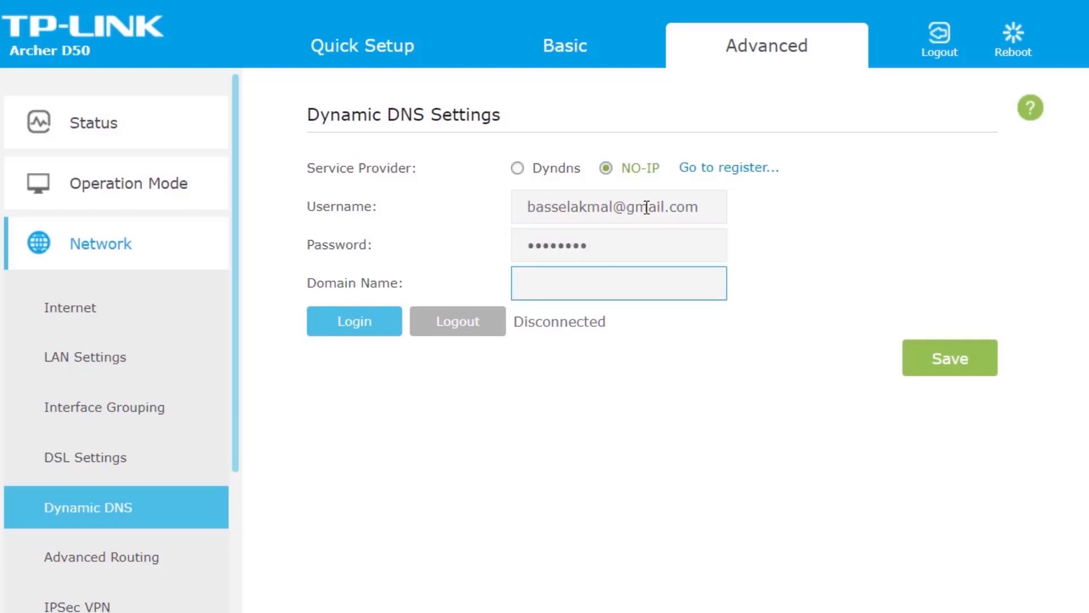
pyautogui.write('basseltech.ddns.net')
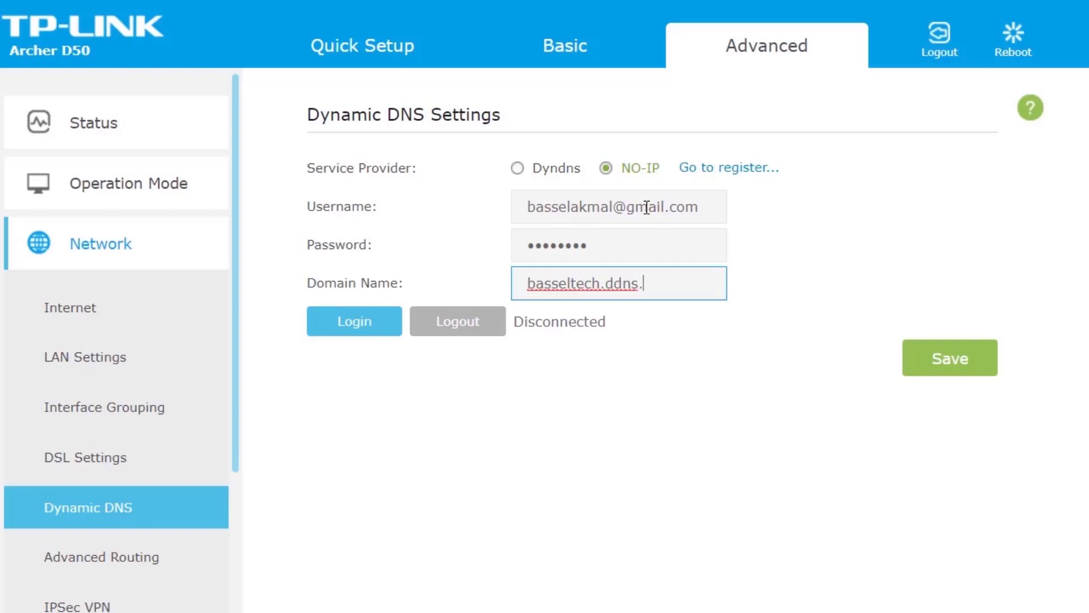
pyautogui.click(364, 332)
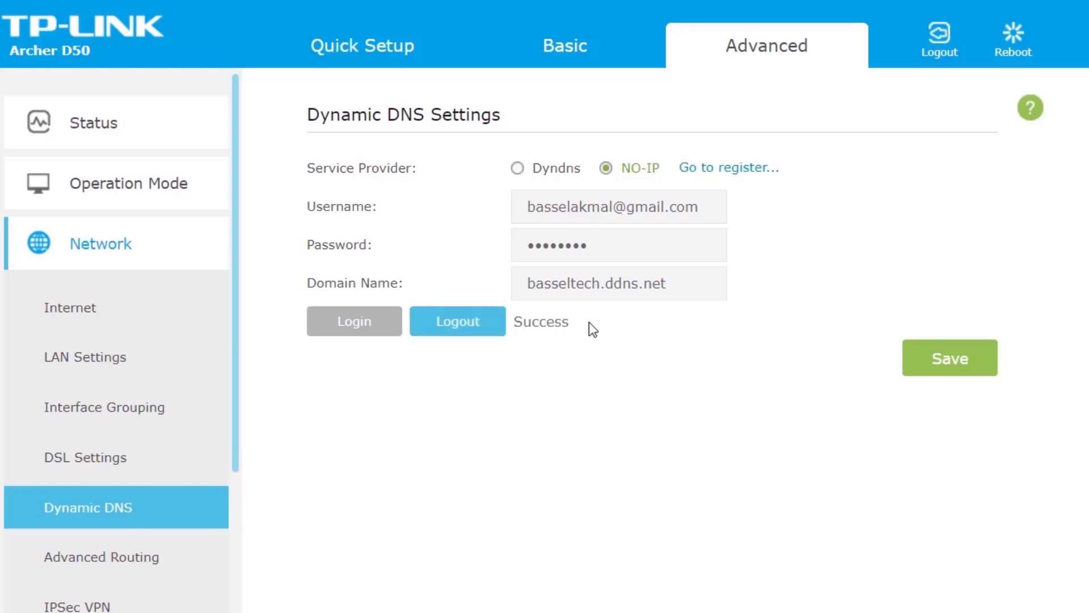
# - Save the NO-IP settings for basseltech.ddns.net and check the domain name field
pyautogui.click(957, 368)
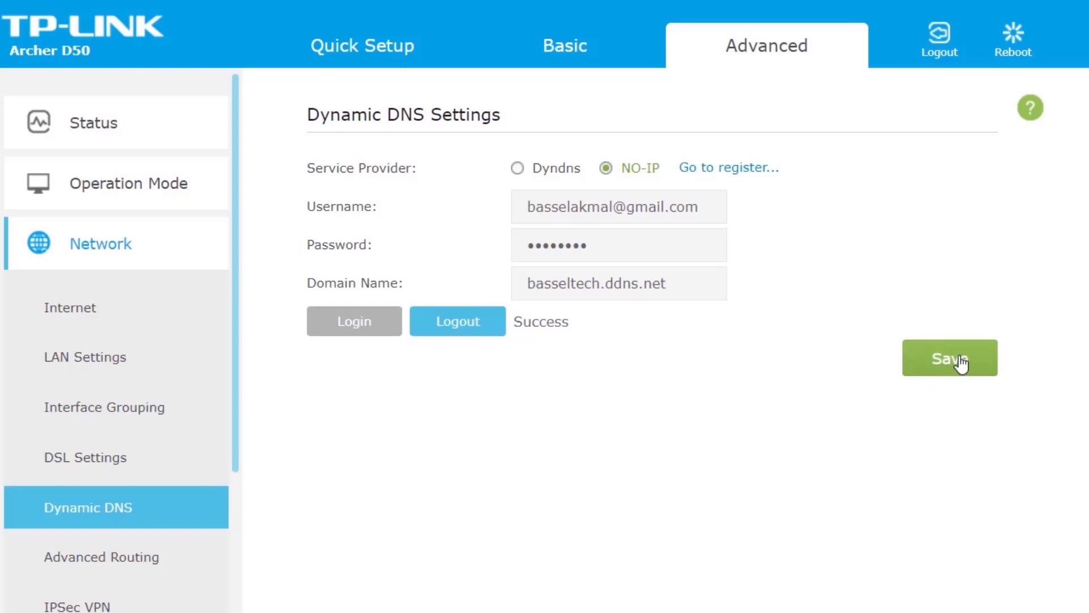
pyautogui.click(956, 368)
pyautogui.moveTo(683, 277); pyautogui.dragTo(467, 278)
pyautogui.moveTo(693, 276); pyautogui.dragTo(568, 212)
pyautogui.click(655, 397)
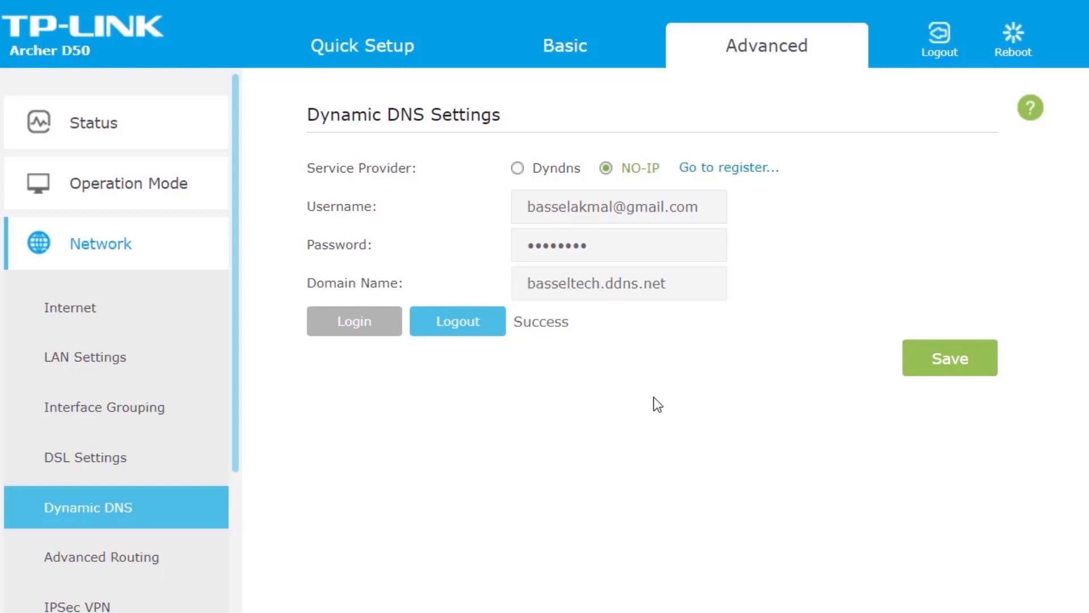